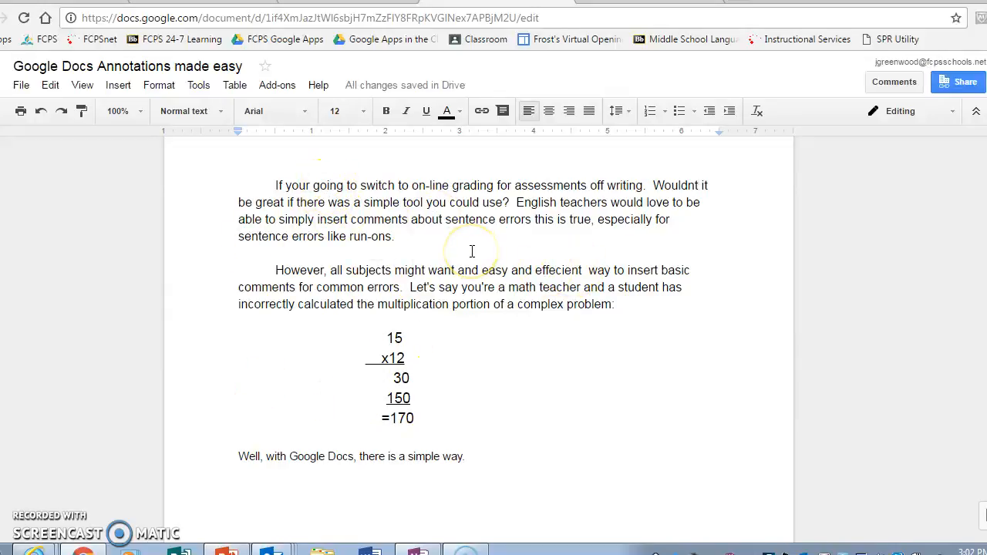
- In the first paragraph, insert [wrong word ] after "your" with the ww substitution code and [spelling error] after "off"
click(313, 185)
text(ww)
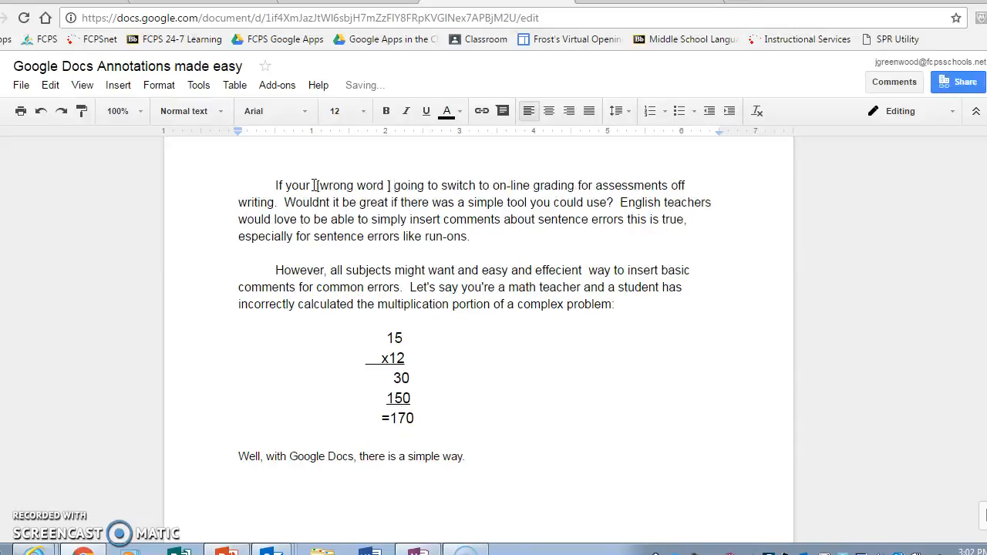
click(314, 185)
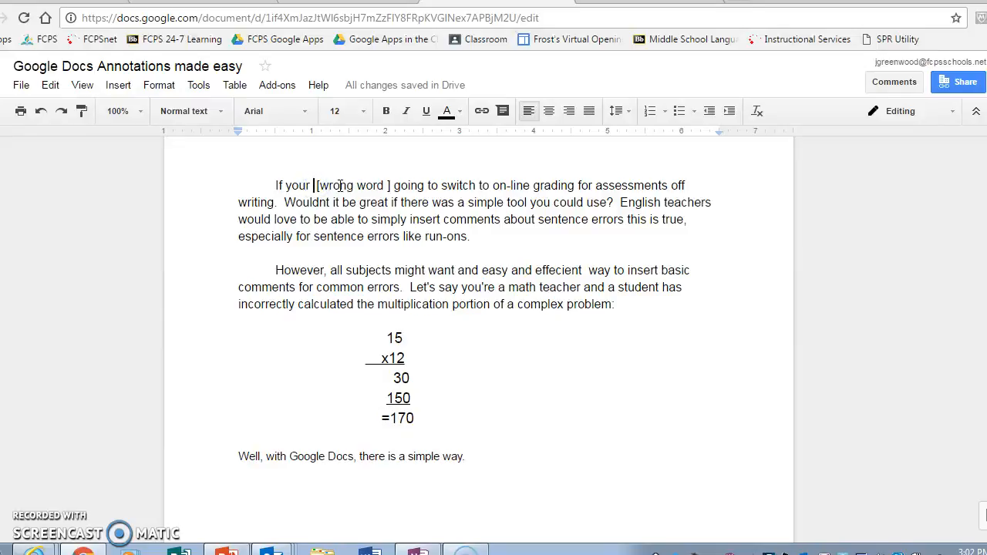
click(314, 187)
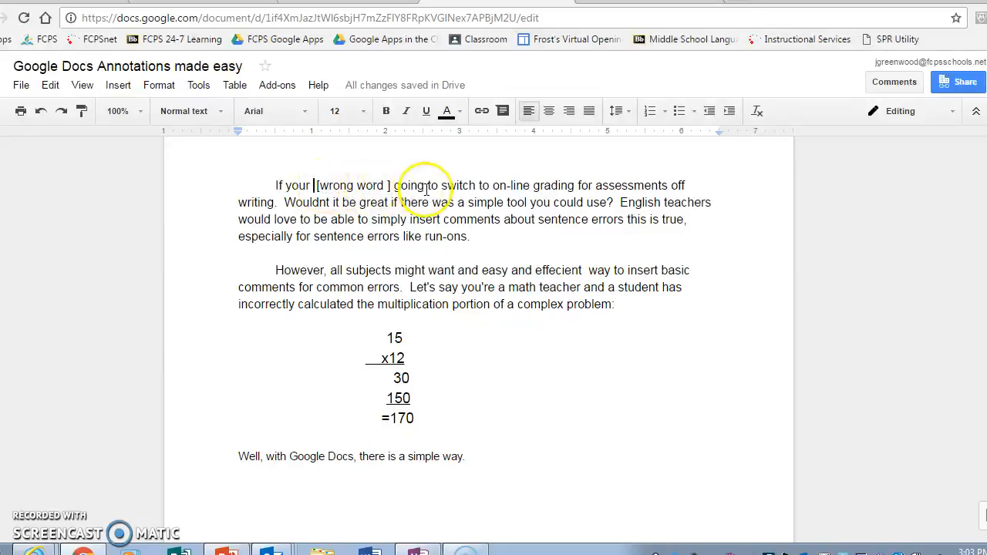
click(689, 187)
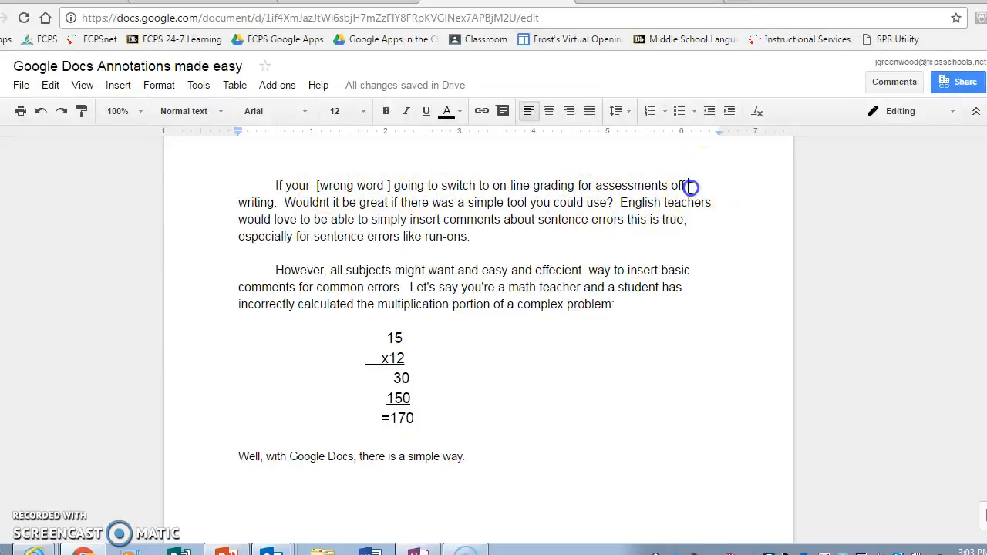
text(simple)
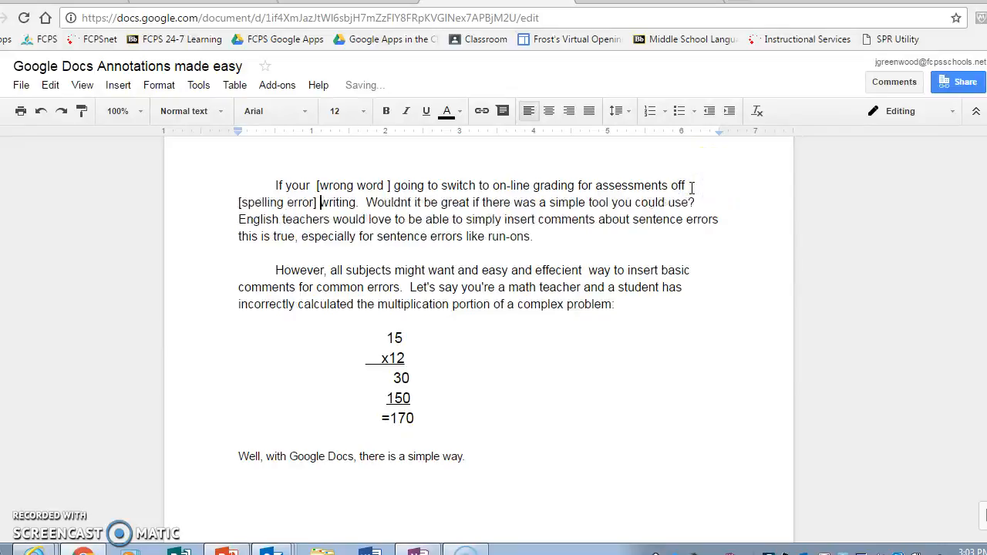
- Insert [punctuation error] after "Wouldnt" and, with the cs substitution code, [comma splice sentence error] after "sentence errors" in the first paragraph
click(413, 207)
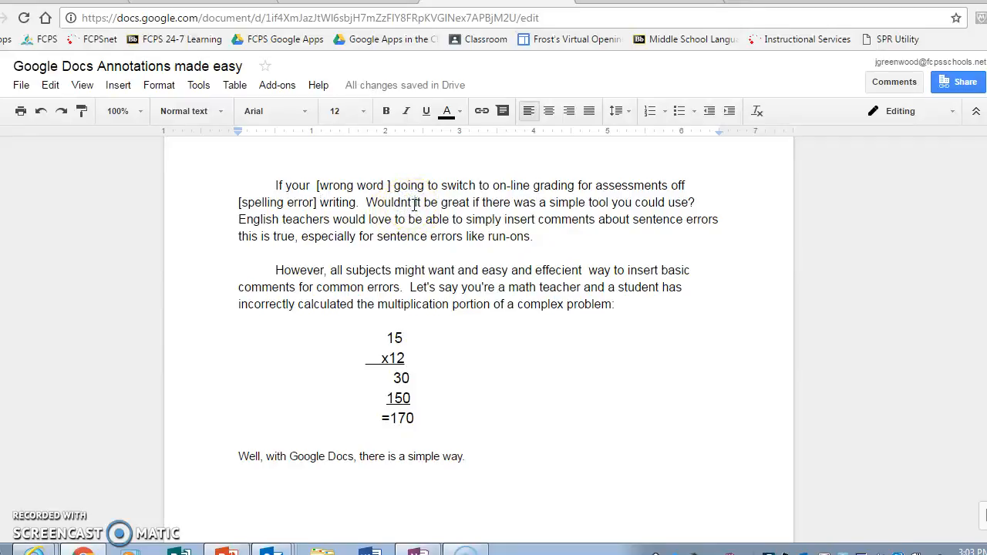
text([punct)
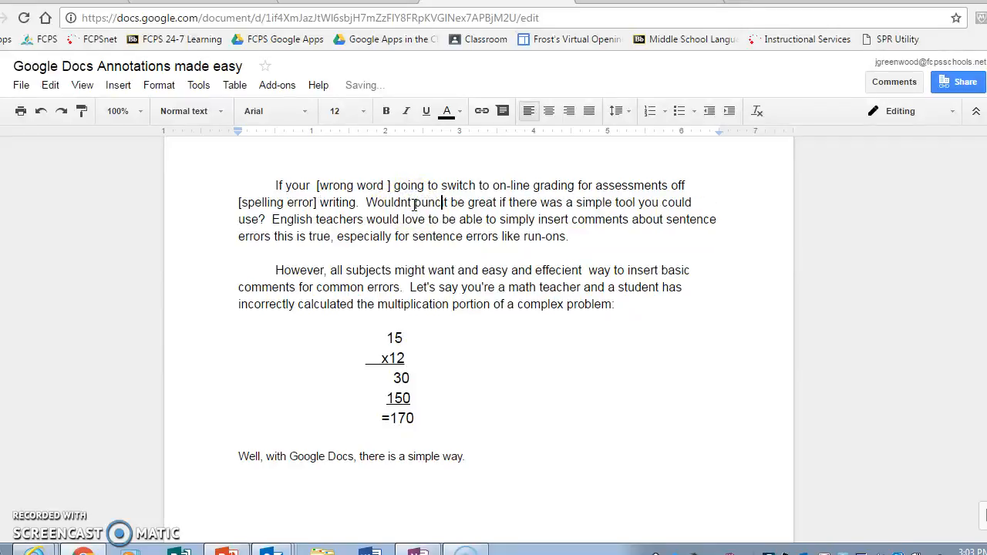
text(uation error])
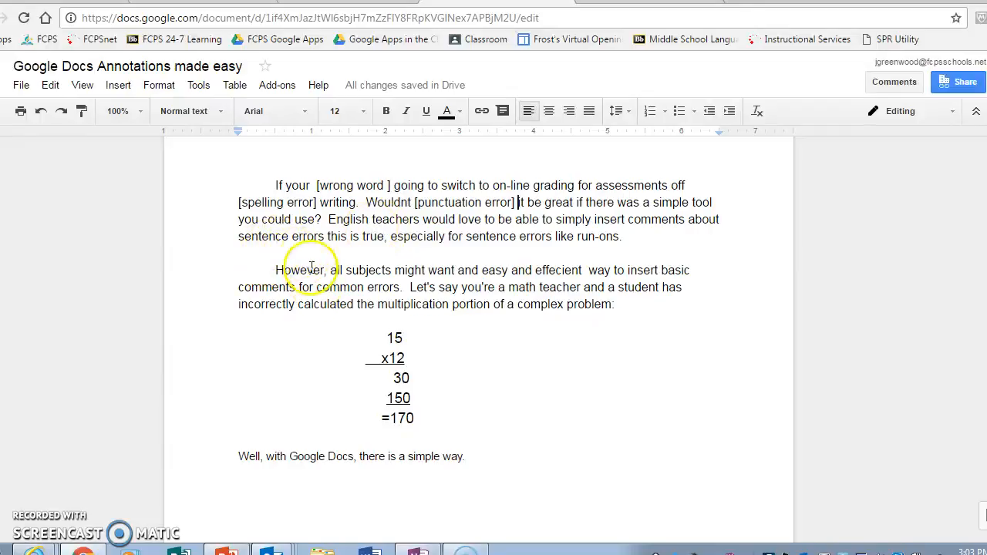
click(327, 236)
text([cs)
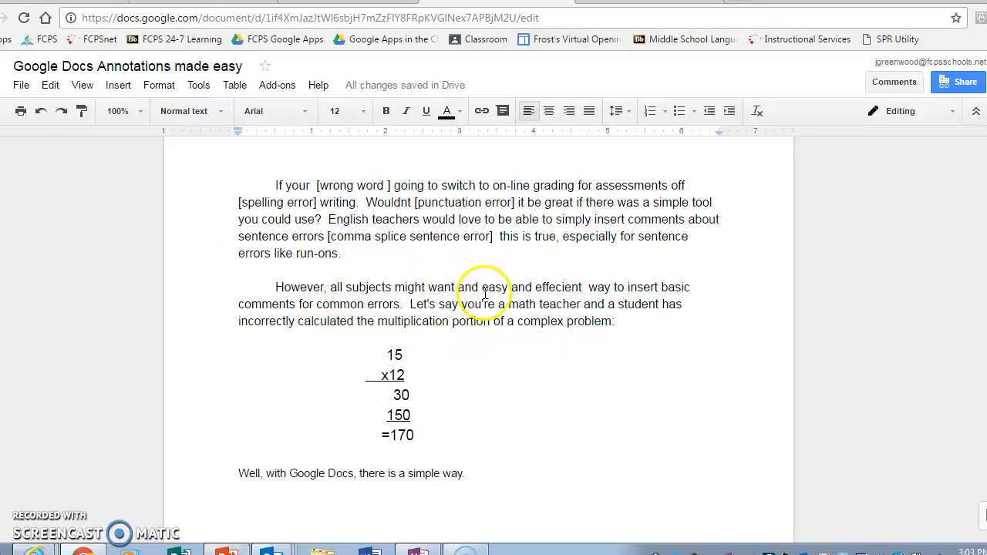
- Insert [spelling error] after "effecient" in the second paragraph and [incorrect addition] after the =170 result
click(581, 287)
text([spelling error])
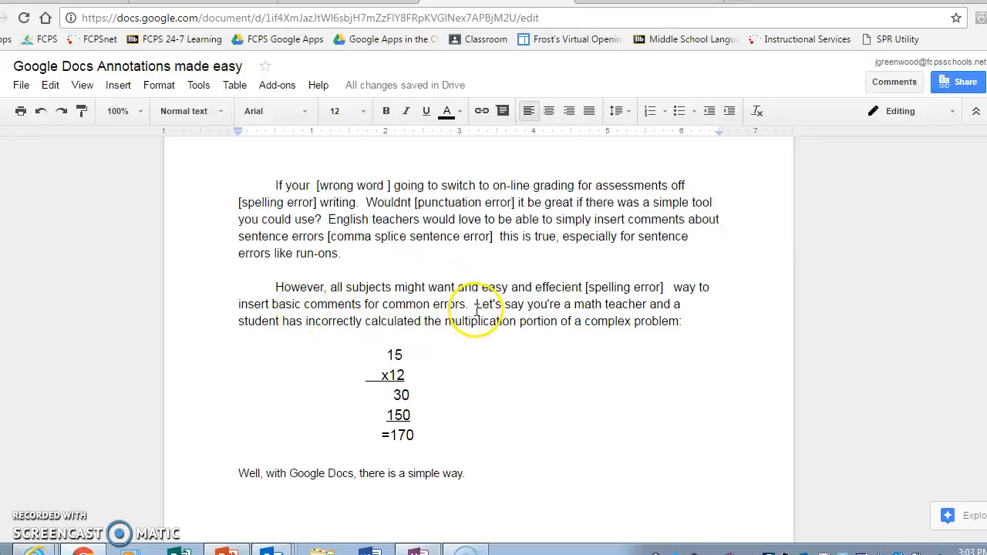
click(442, 436)
text([incorrect addition])
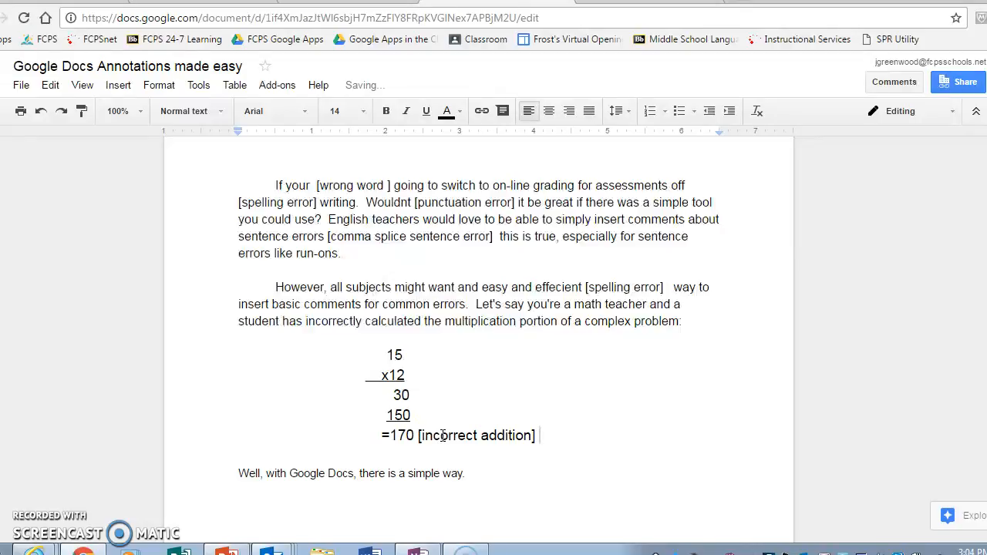
click(444, 436)
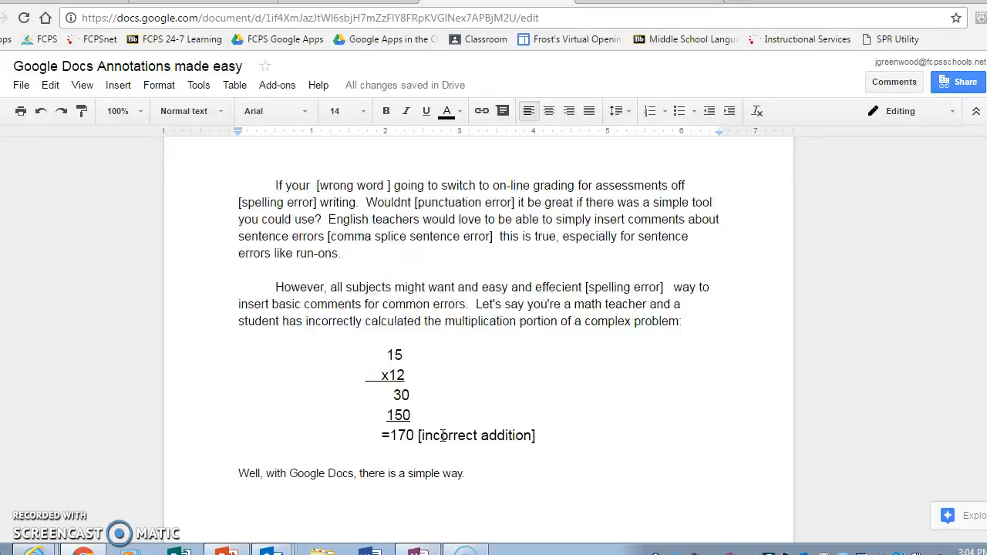
- Add an automatic substitution in the document preferences that replaces cl with [missing claim/thesis] and save it
click(199, 90)
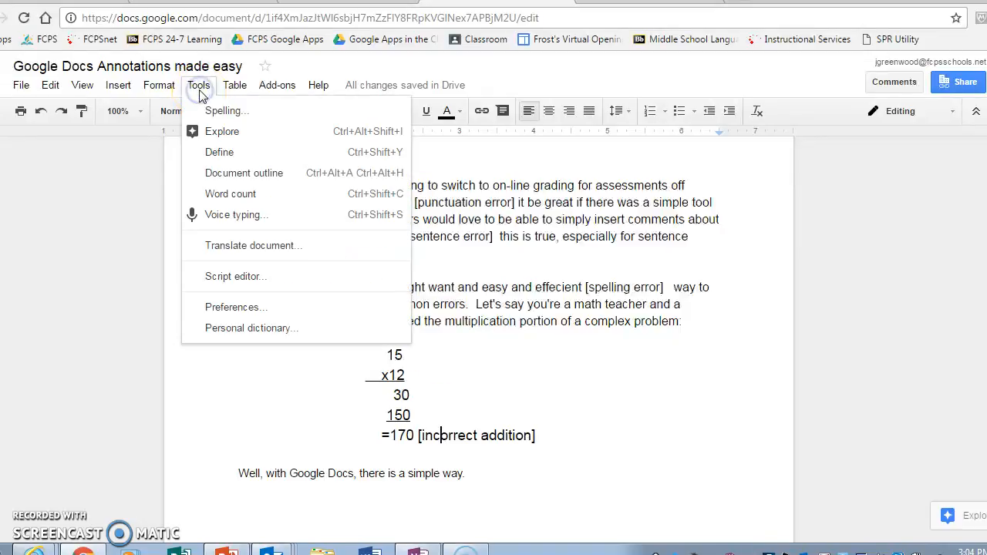
click(260, 308)
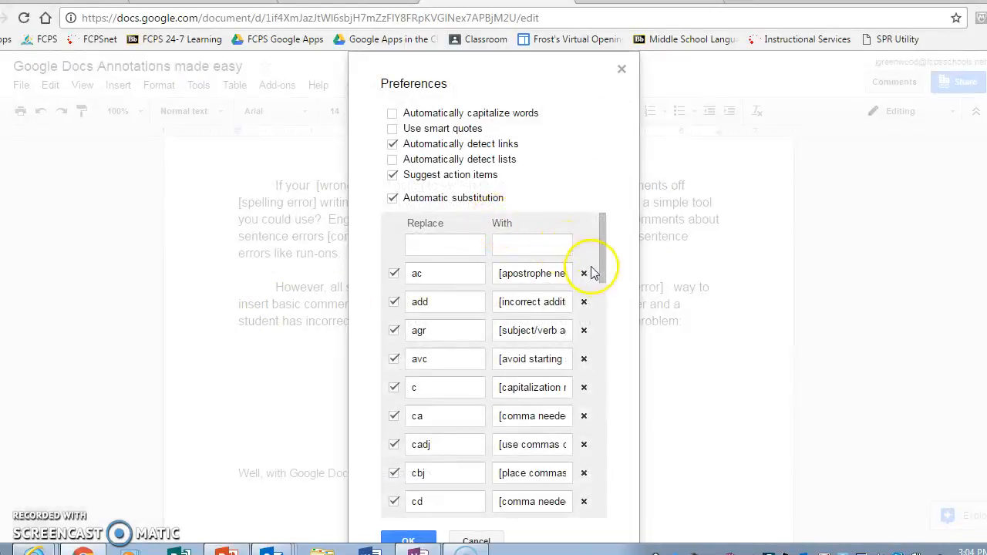
mouse_move(602, 271)
mouse_down()
mouse_move(608, 502)
mouse_move(595, 458)
mouse_move(586, 268)
mouse_up()
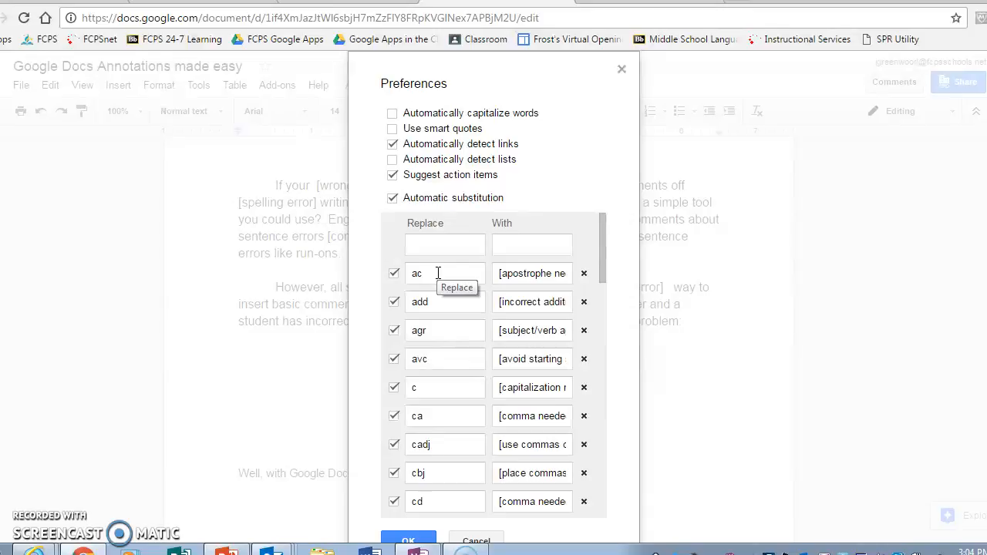
click(430, 245)
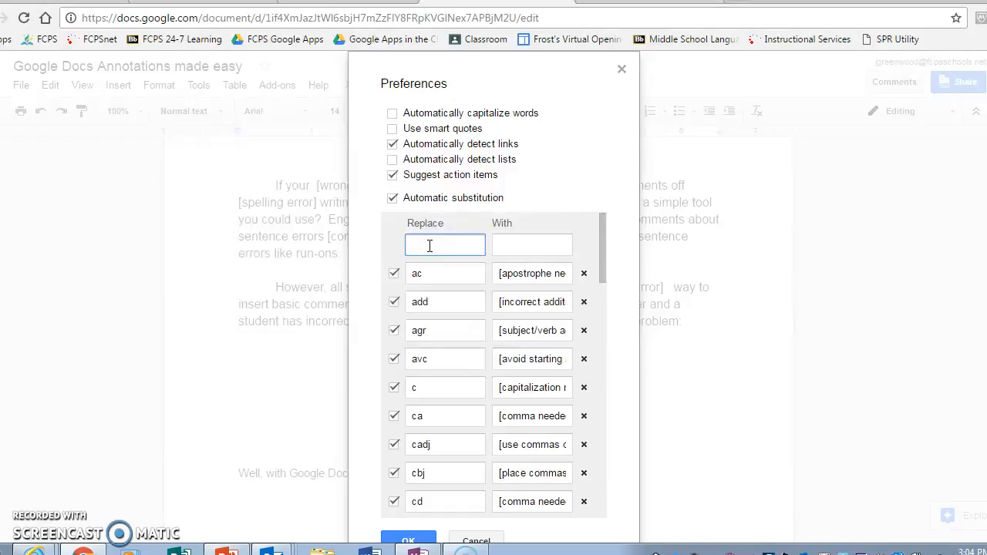
text(cl)
key(Tab)
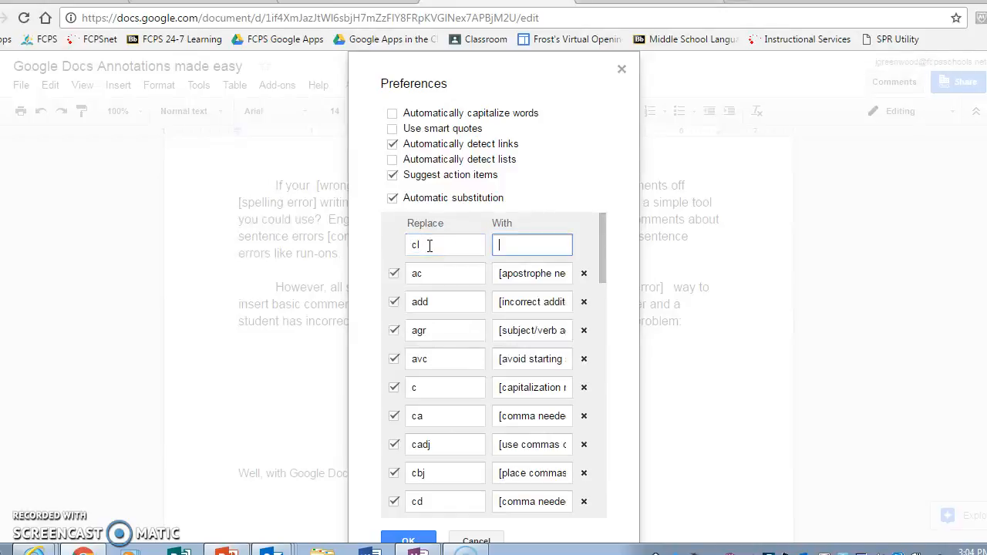
text([)
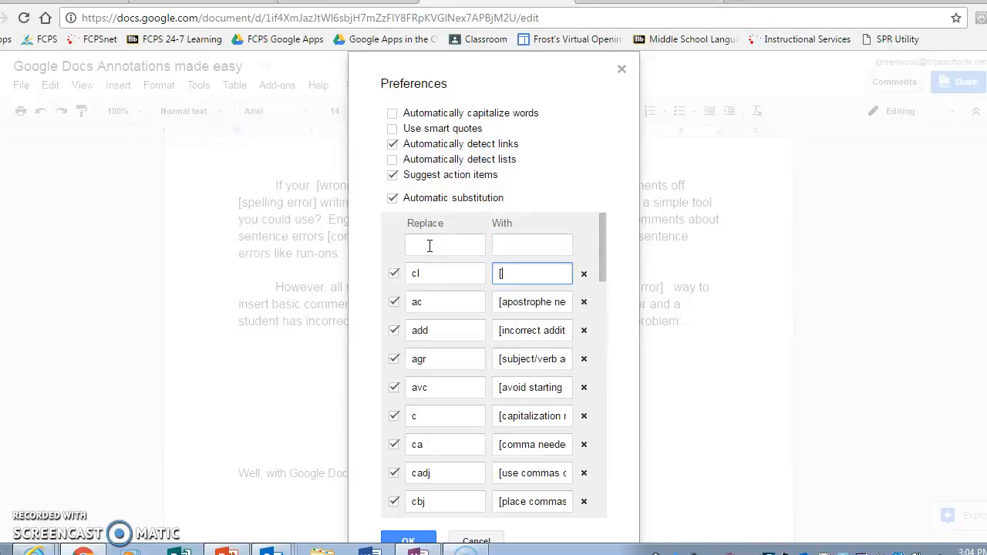
text(missing la)
key(BackSpace)
key(BackSpace)
text(claim/t)
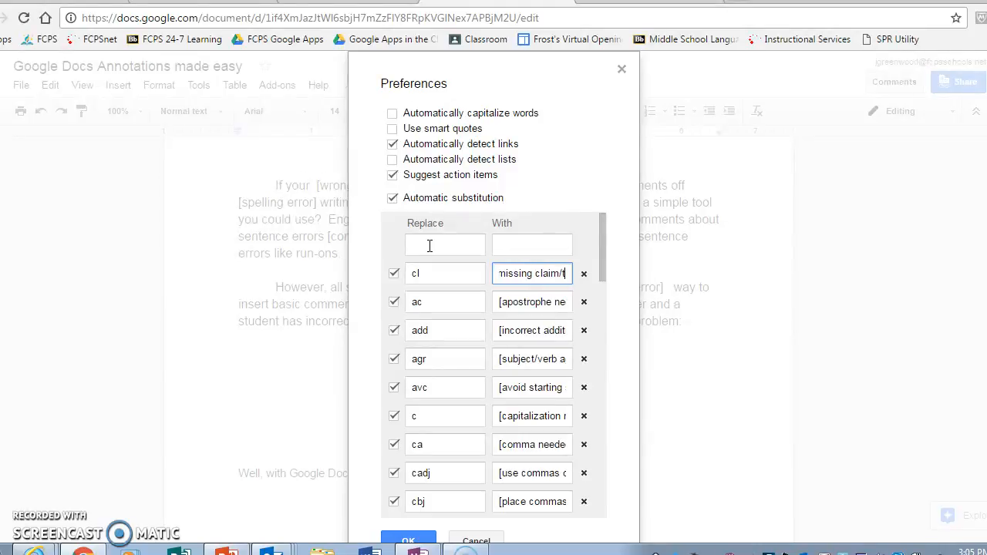
text(hesis])
click(428, 245)
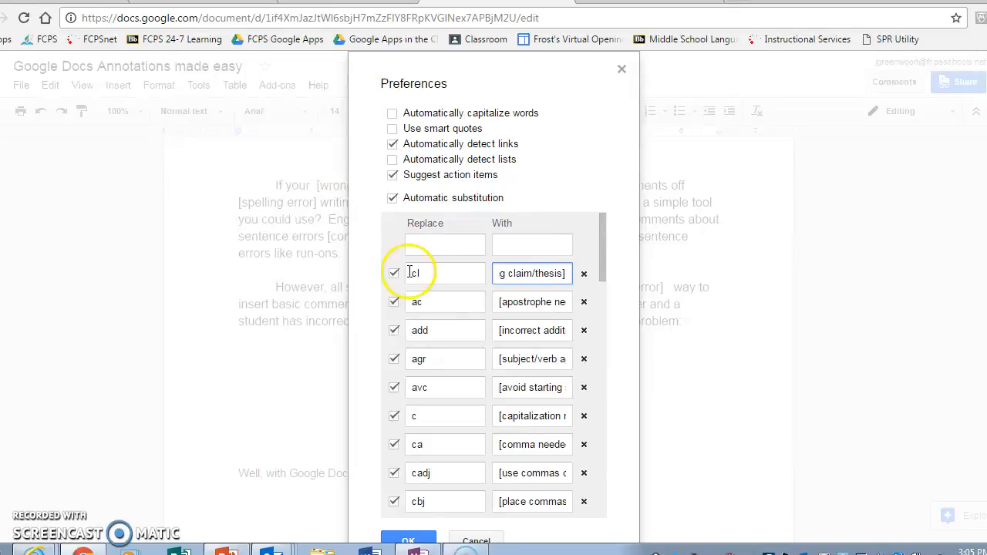
click(408, 540)
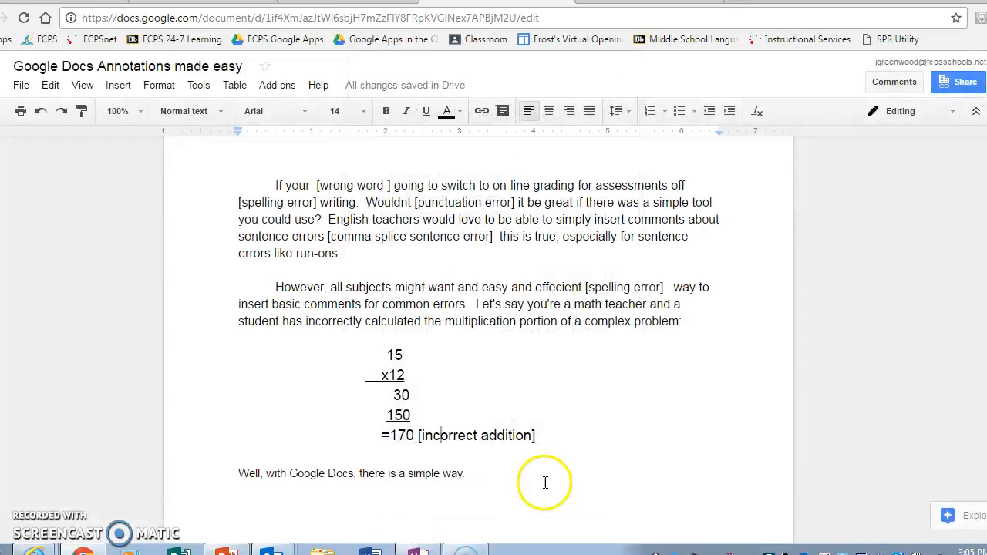
- Insert the annotation [missing claim] after the closing sentence "Well, with Google Docs, there is a simple way."
click(494, 472)
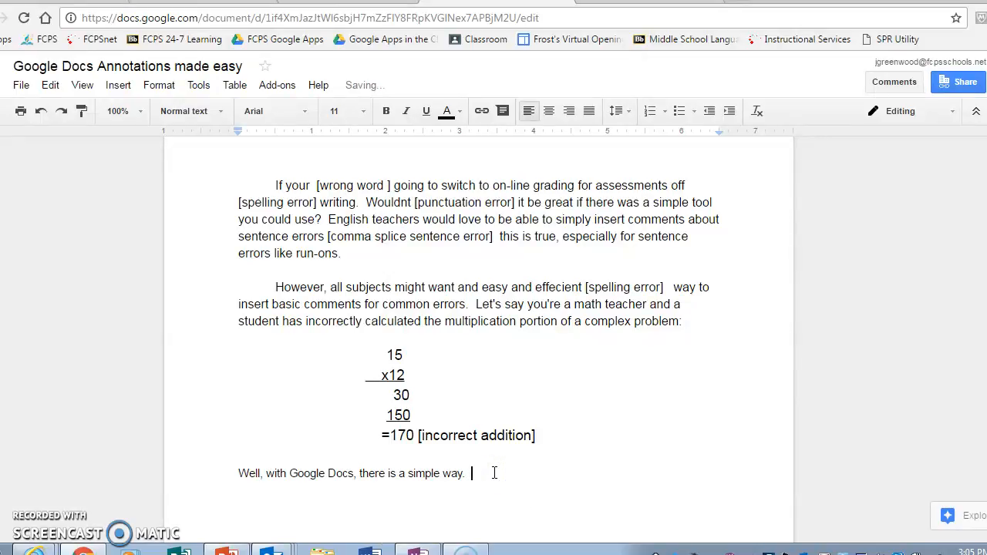
text([missing claim])
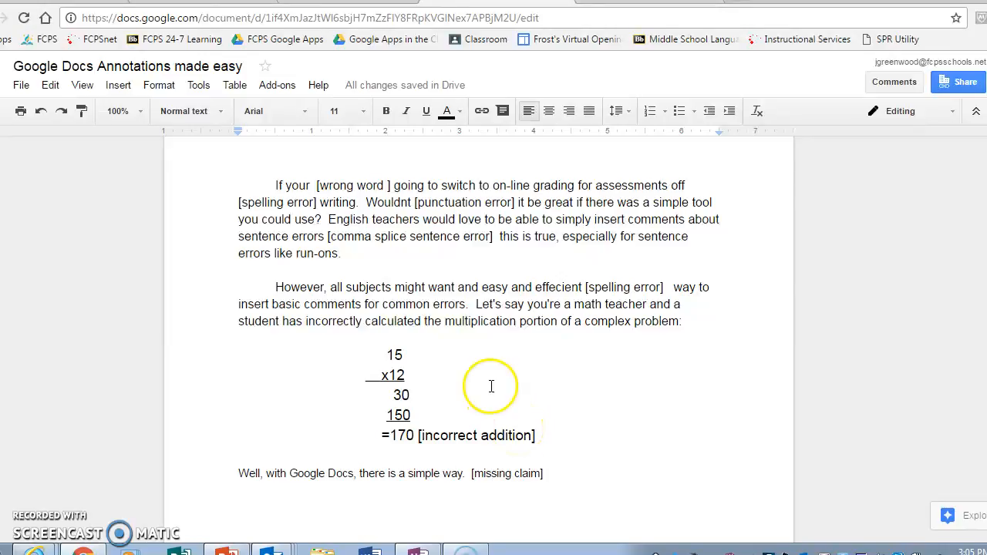
- Switch the document to Suggesting mode and add the suggestion [add a space/separate words] after "run-ons." in the first paragraph
click(897, 116)
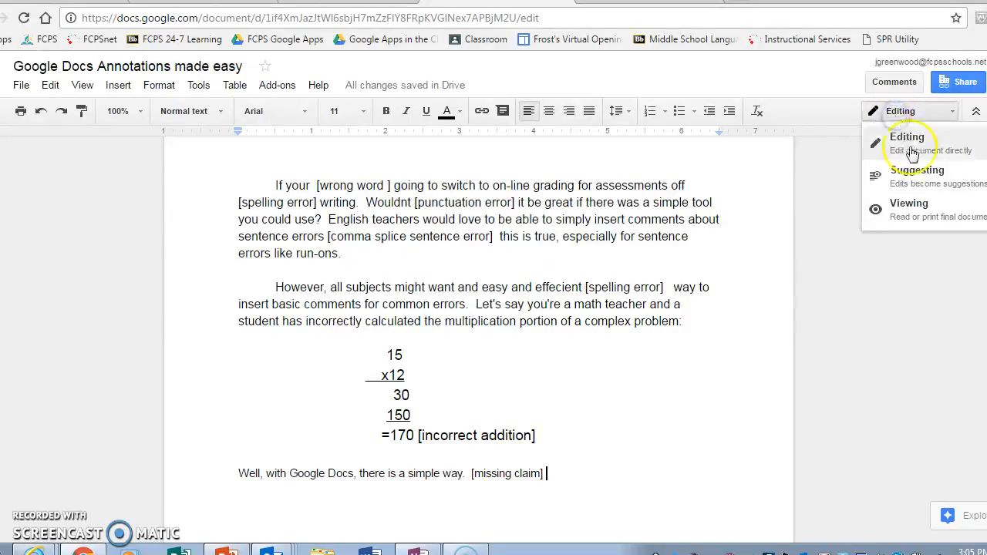
click(914, 176)
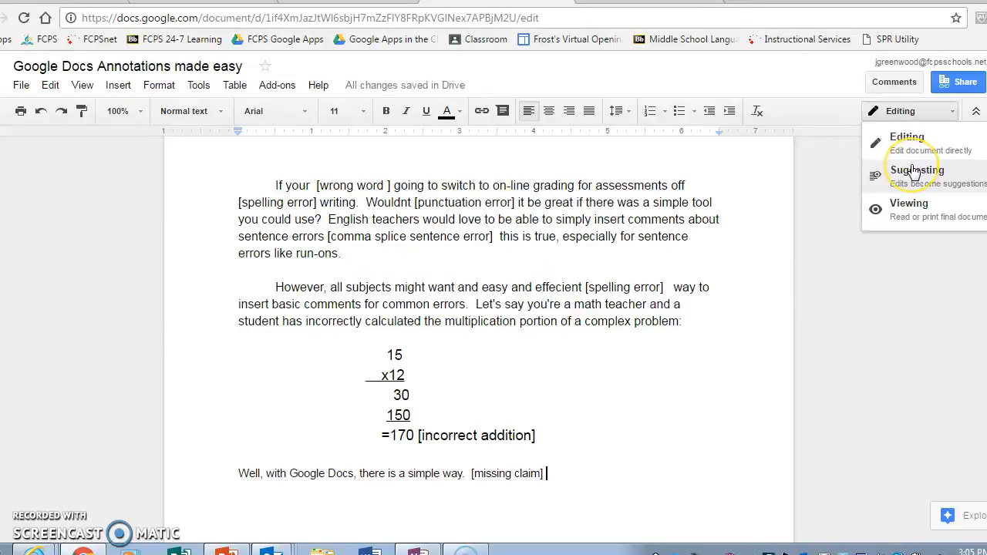
click(914, 176)
click(369, 256)
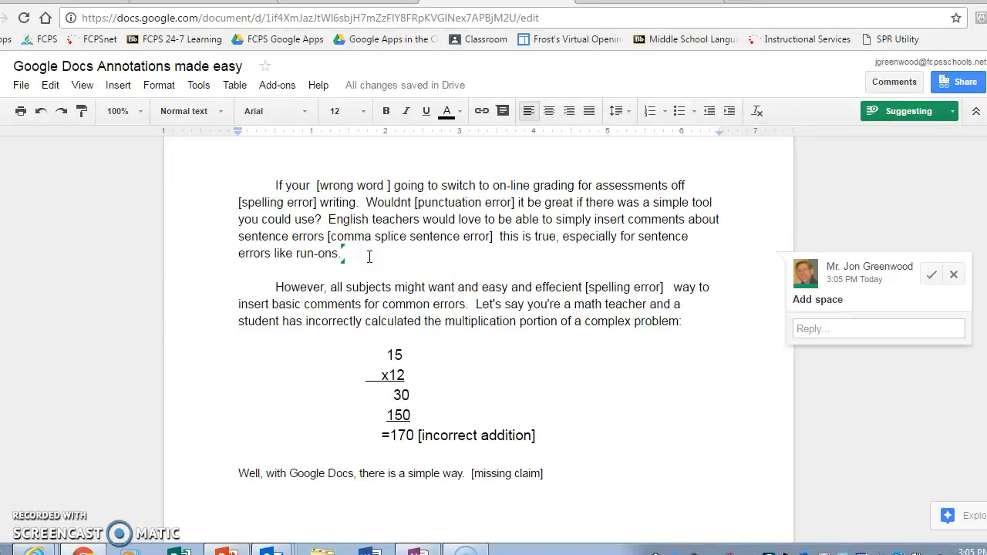
text([add a space/separate words])
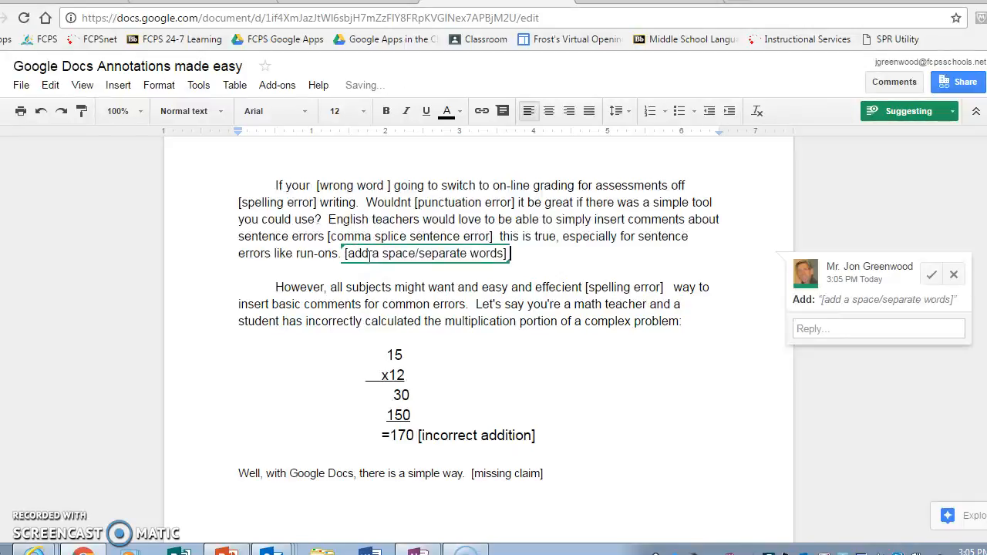